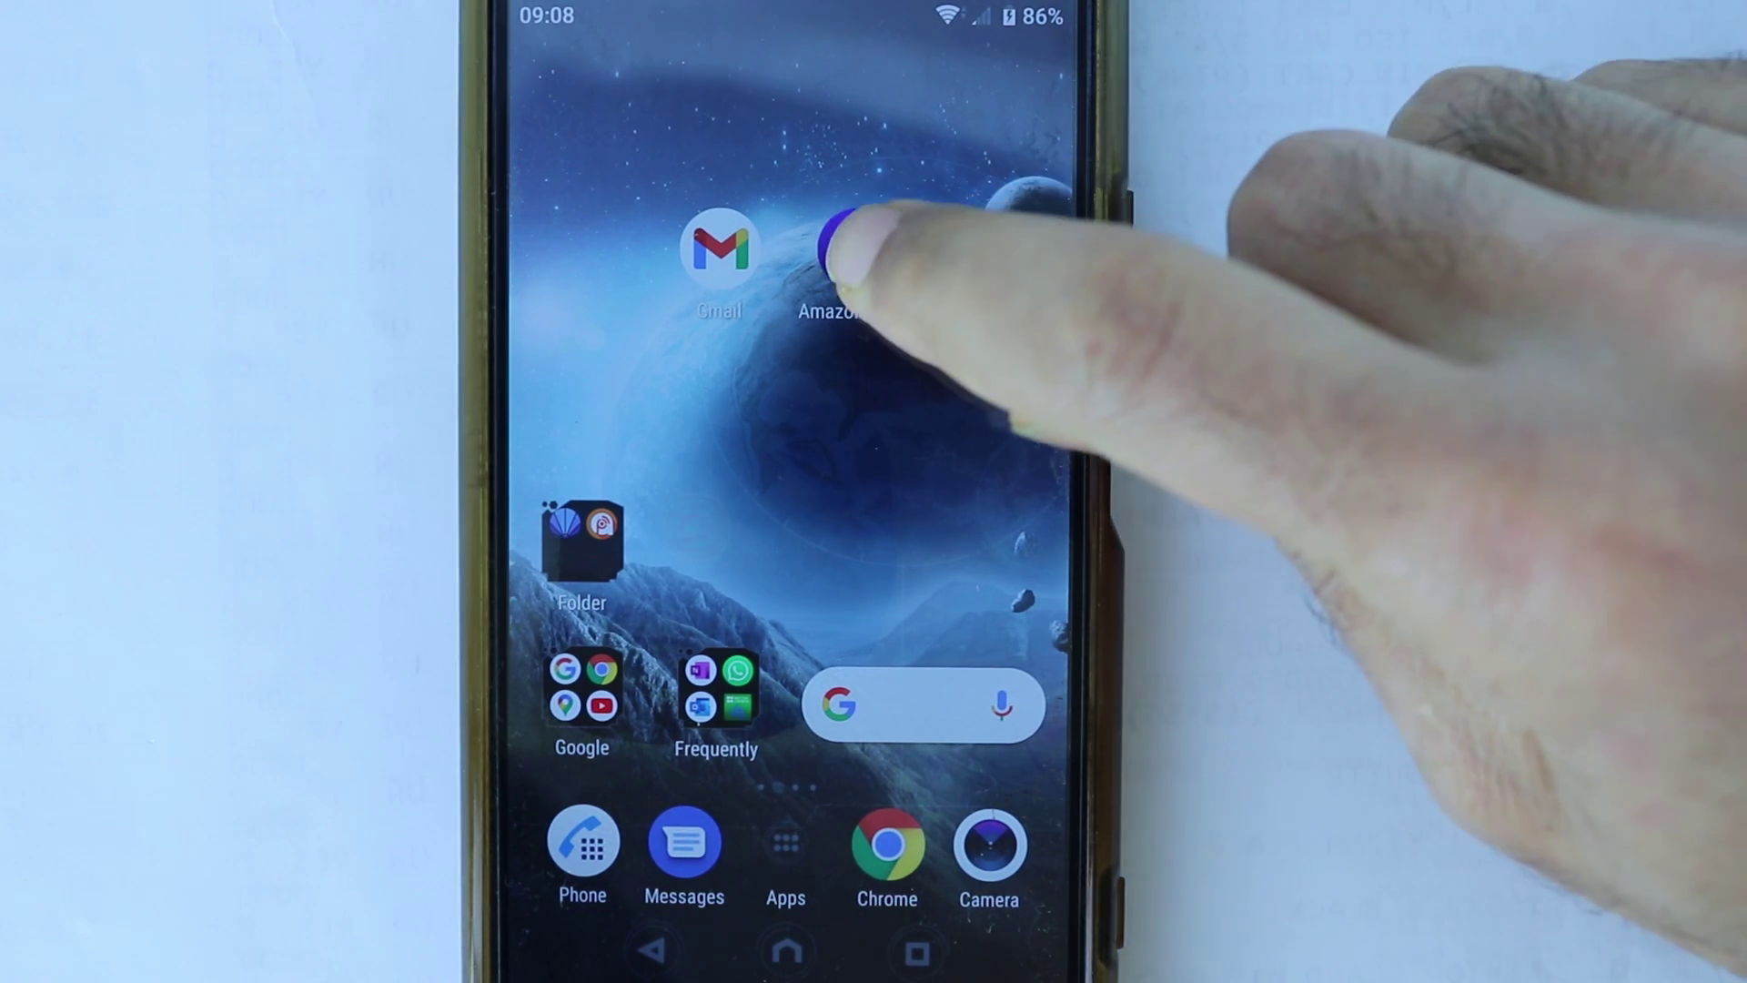
Launch Amazon Music to check for the crash, then open Settings from expanded quick settings.
click(839, 247)
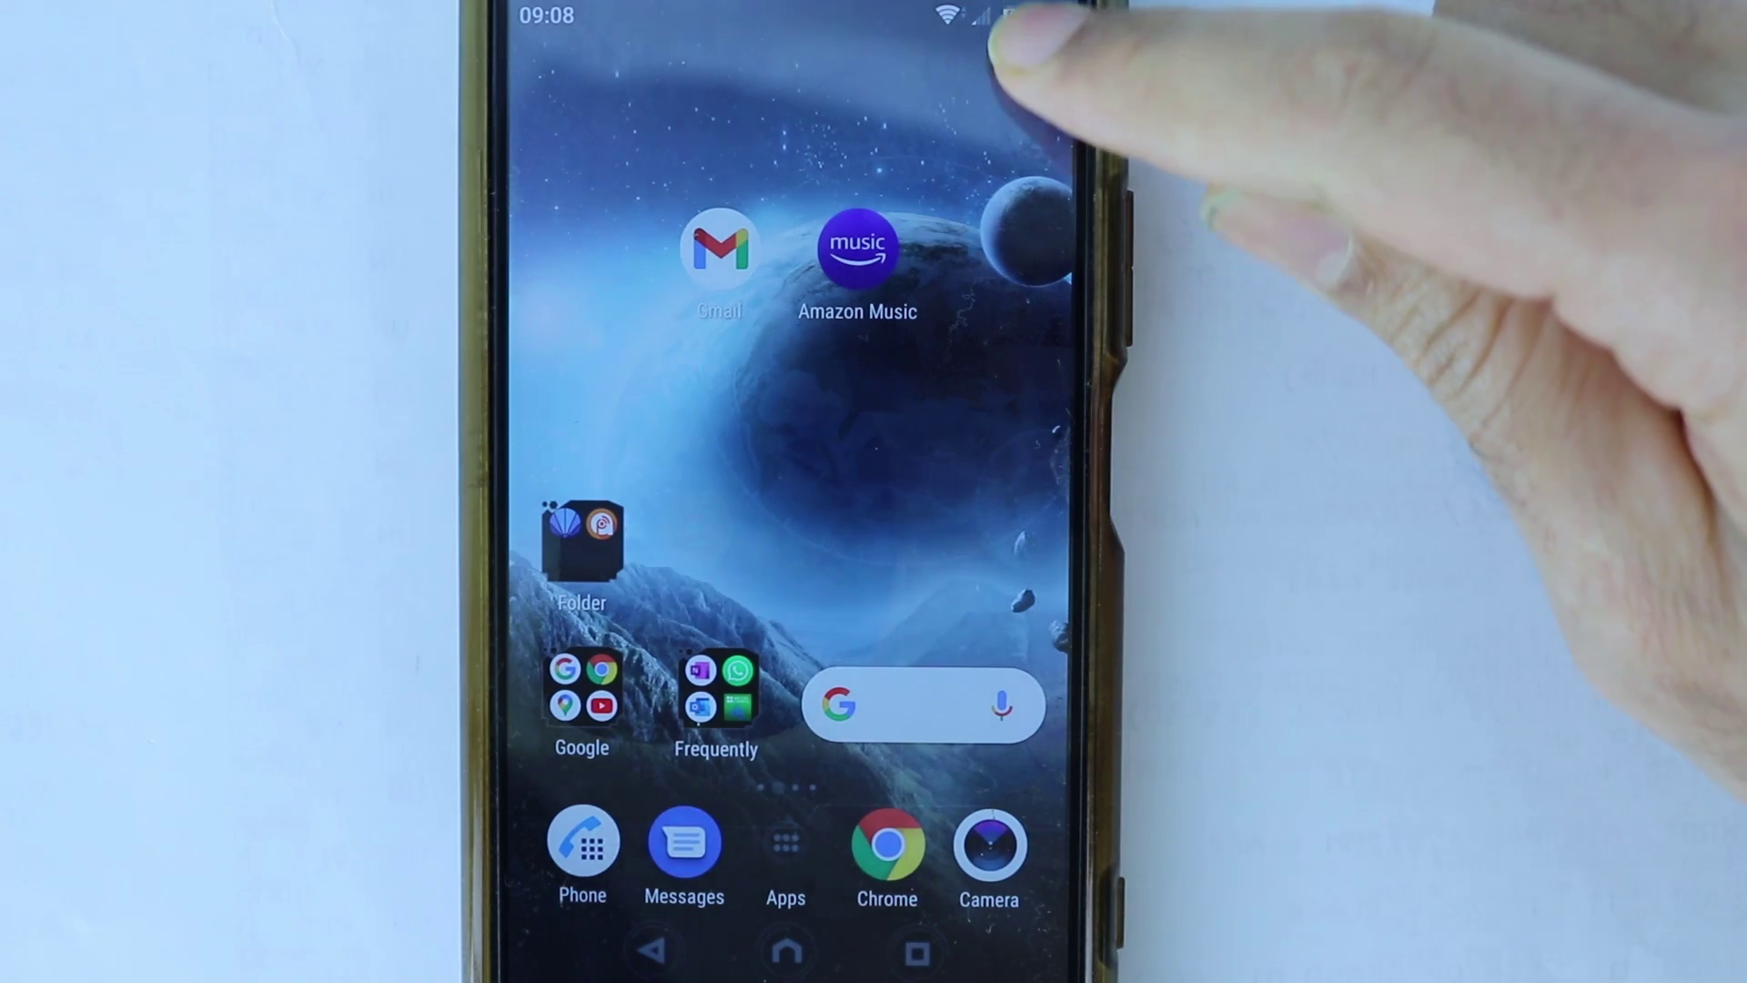
drag(1051, 34, 976, 540)
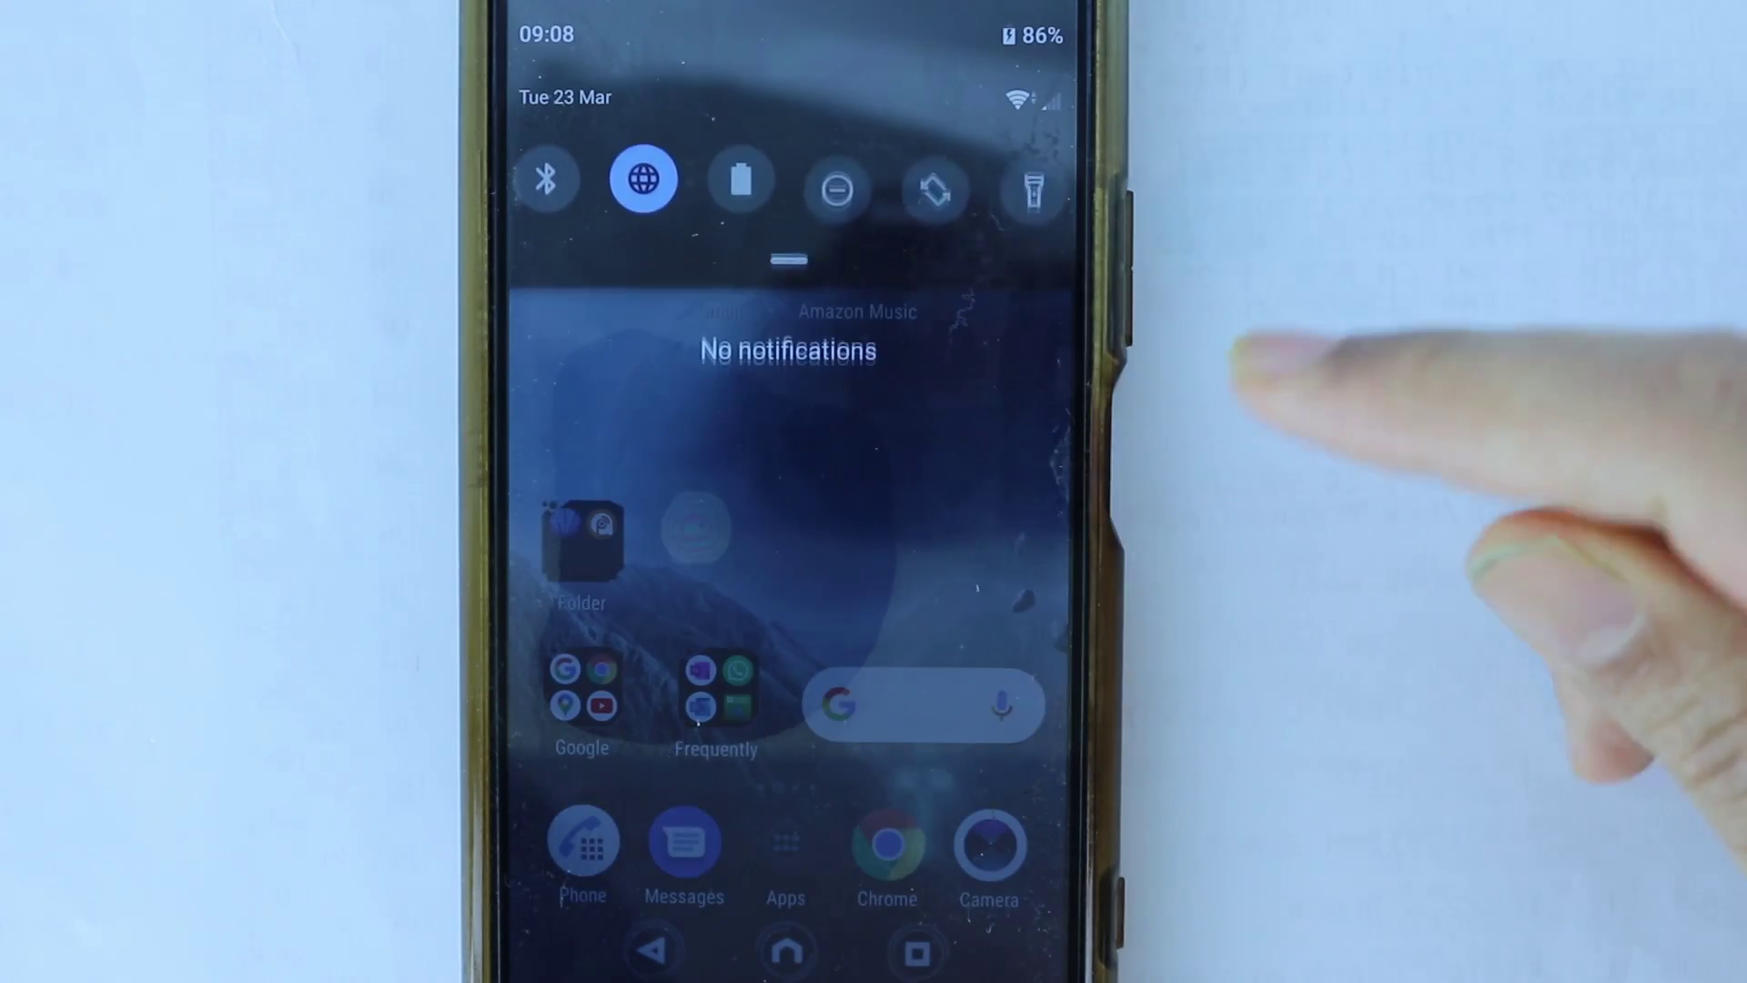
drag(974, 429, 974, 710)
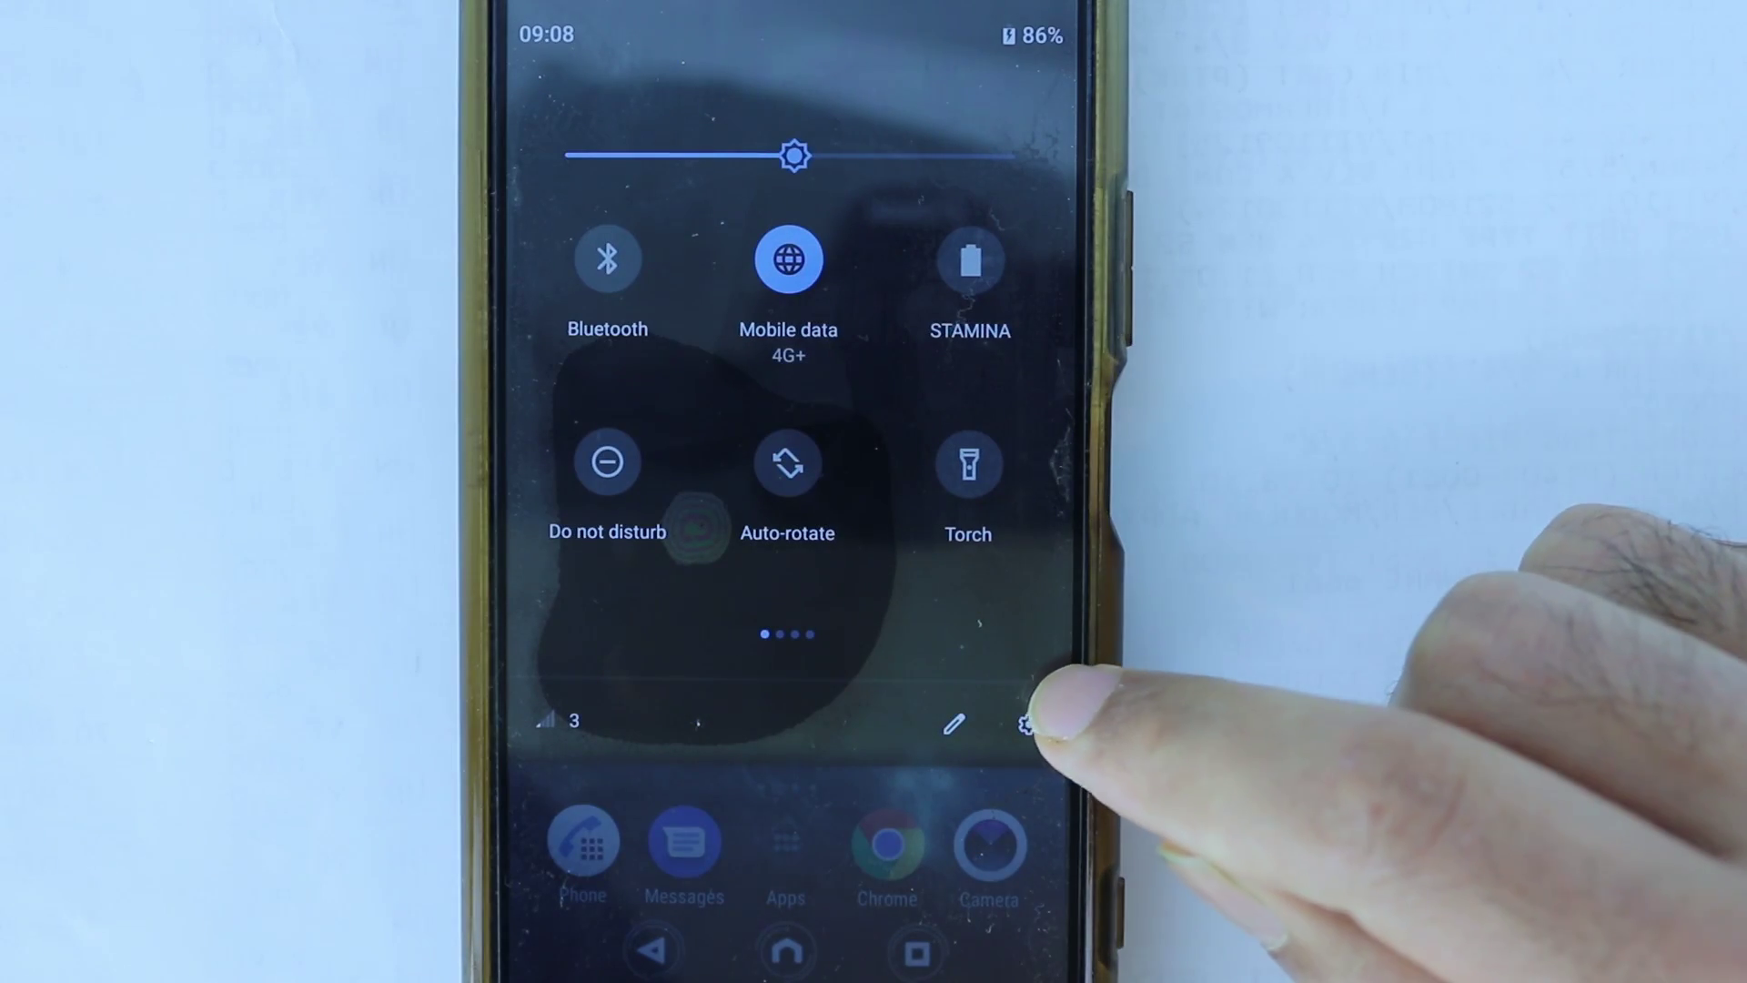
click(1028, 725)
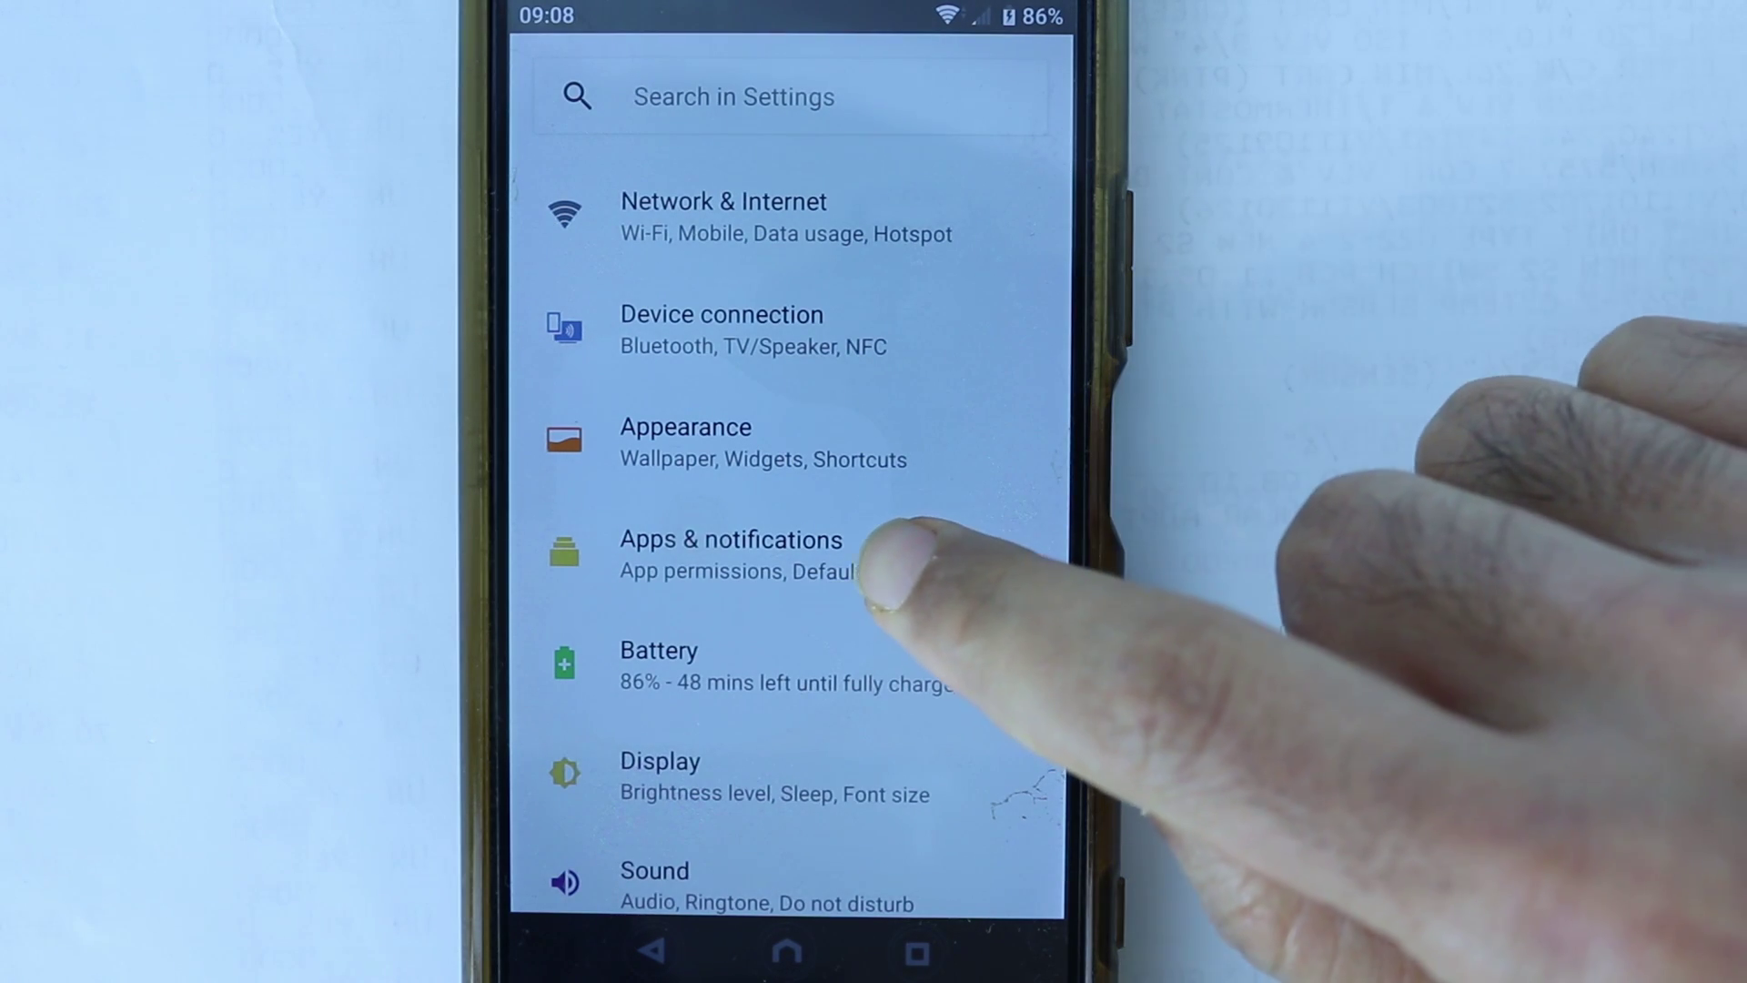
Reach Chrome's App info page through Apps & notifications and the full list of 152 apps.
click(888, 560)
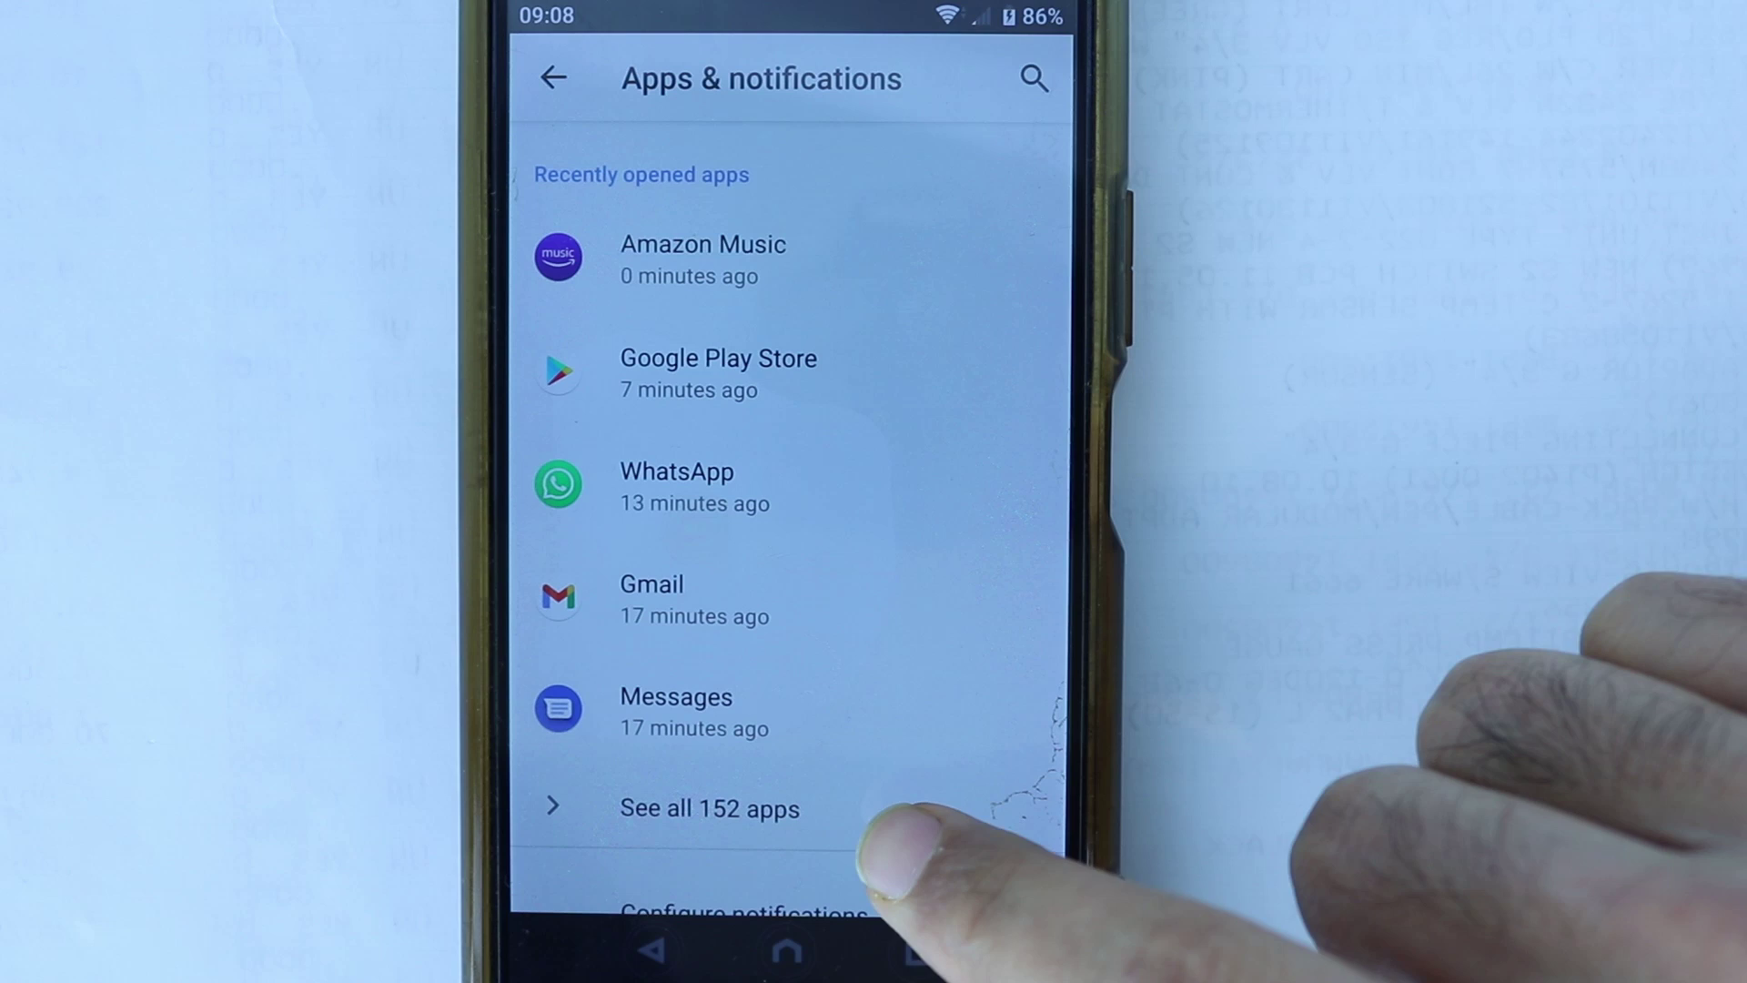
click(873, 808)
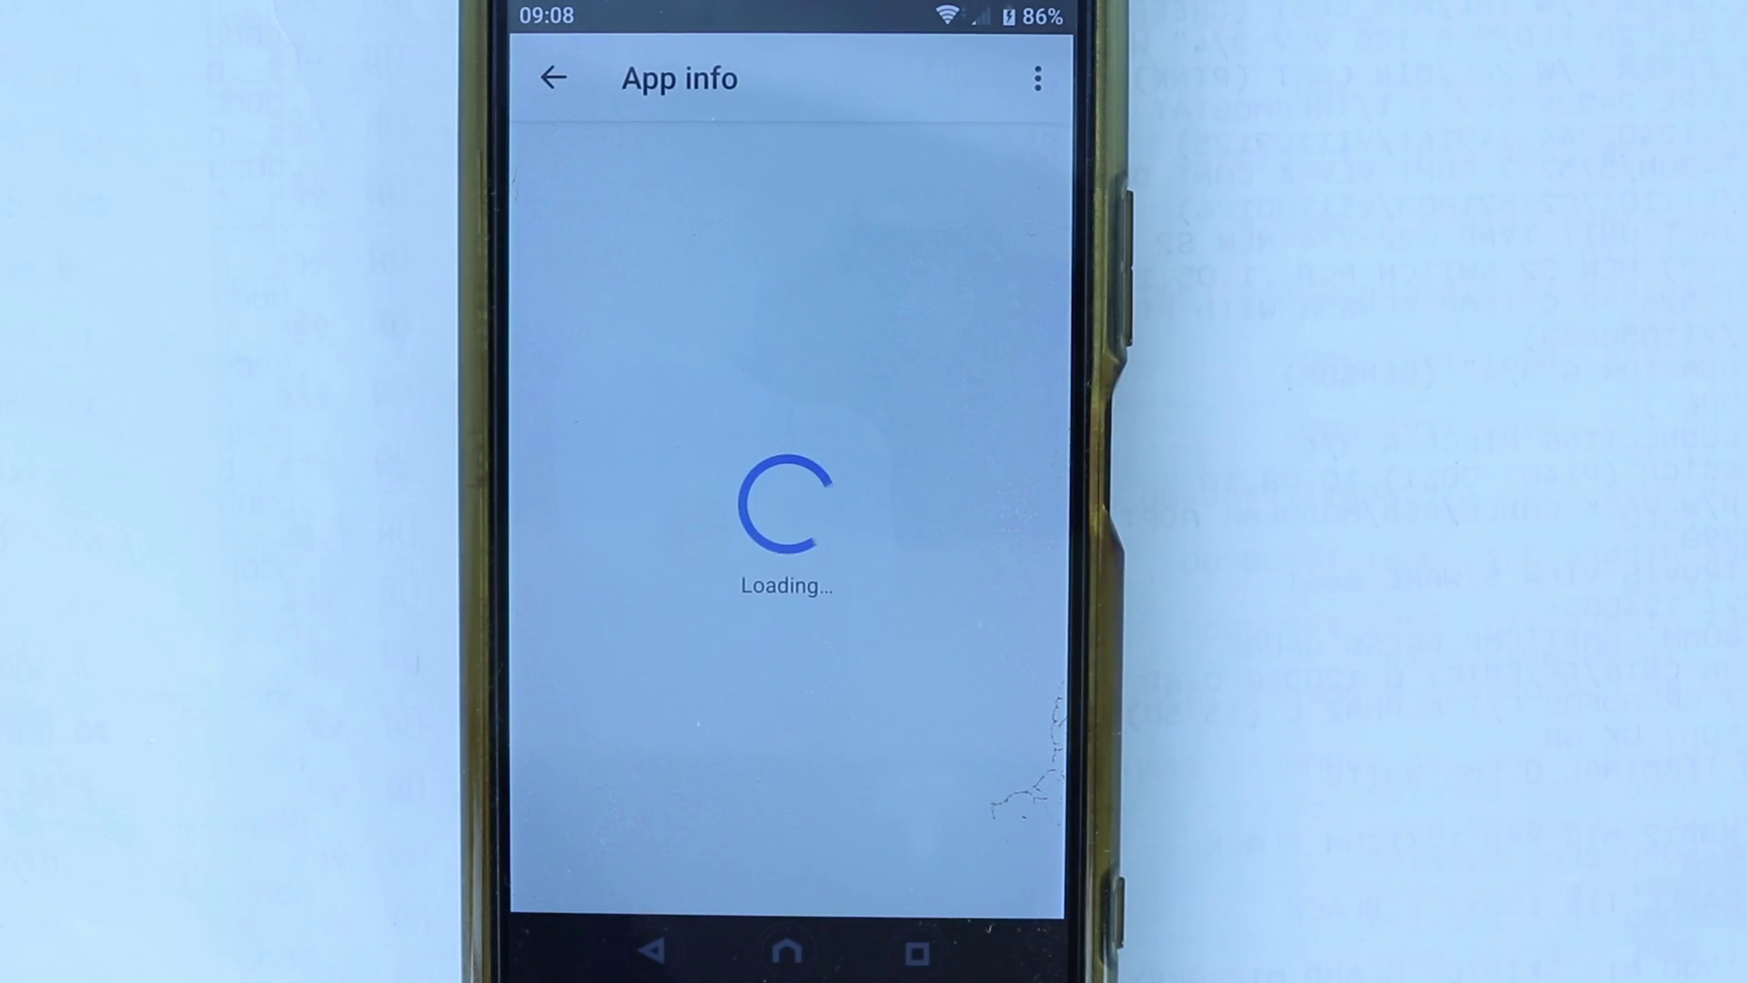
scroll(941, 409, down, 3)
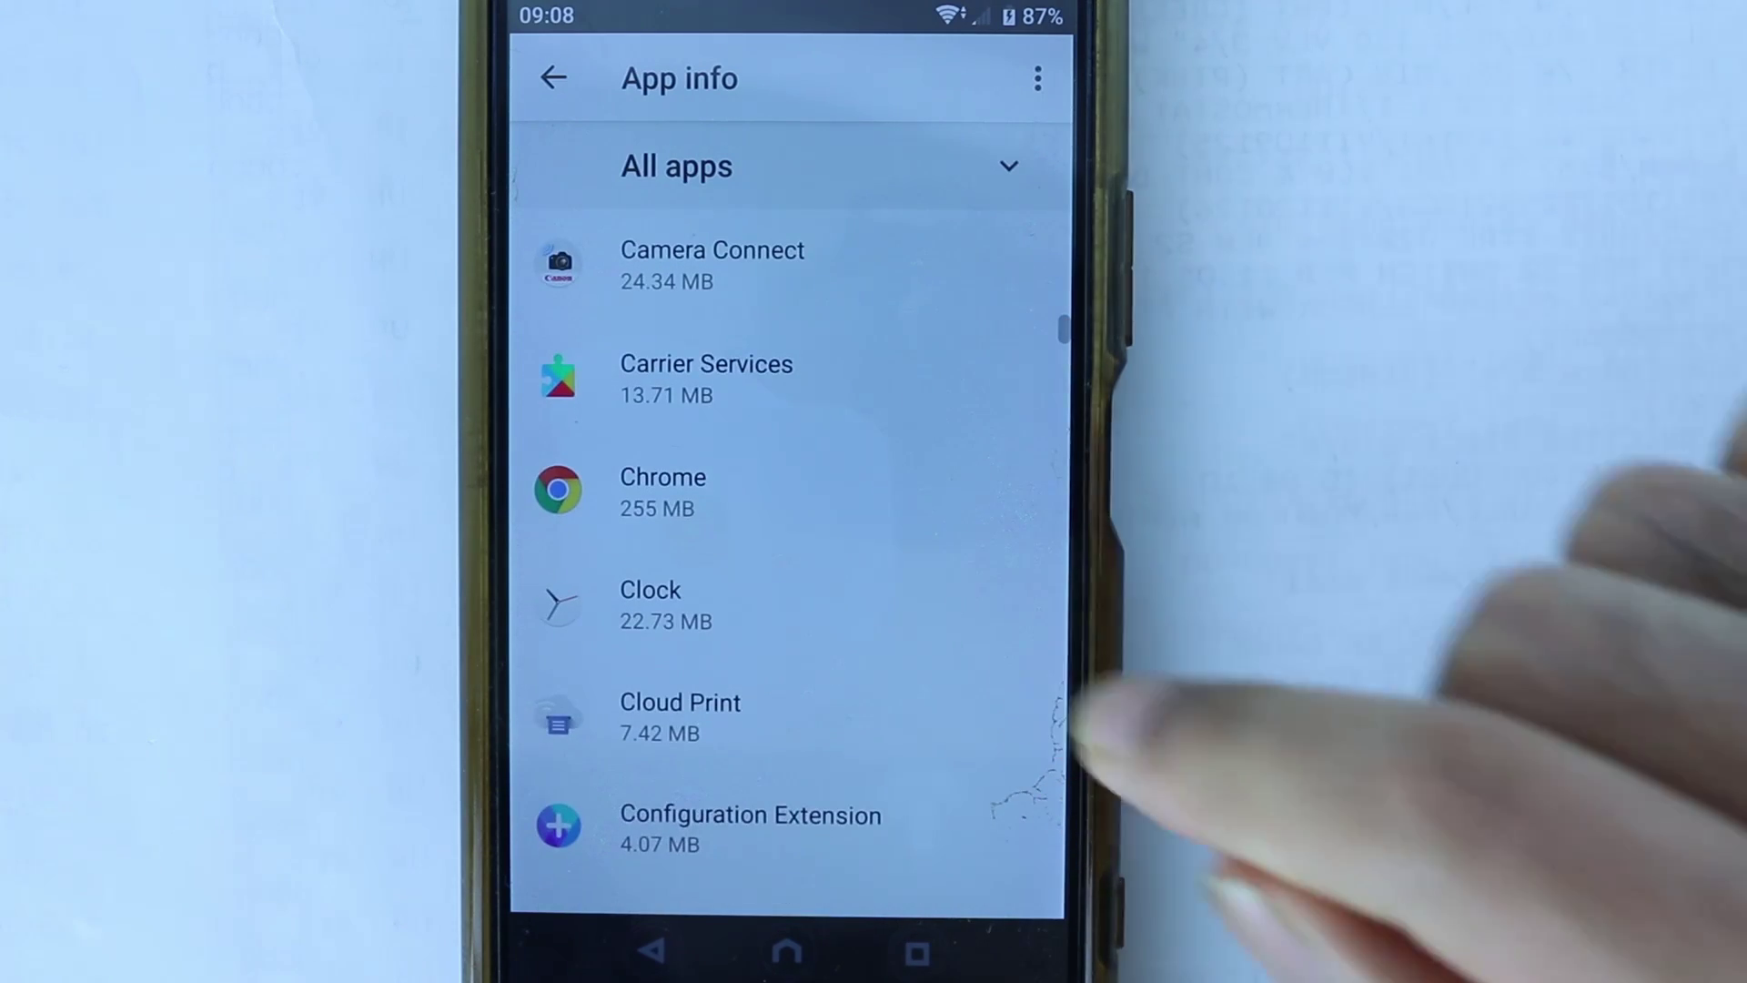
scroll(942, 547, down, 2)
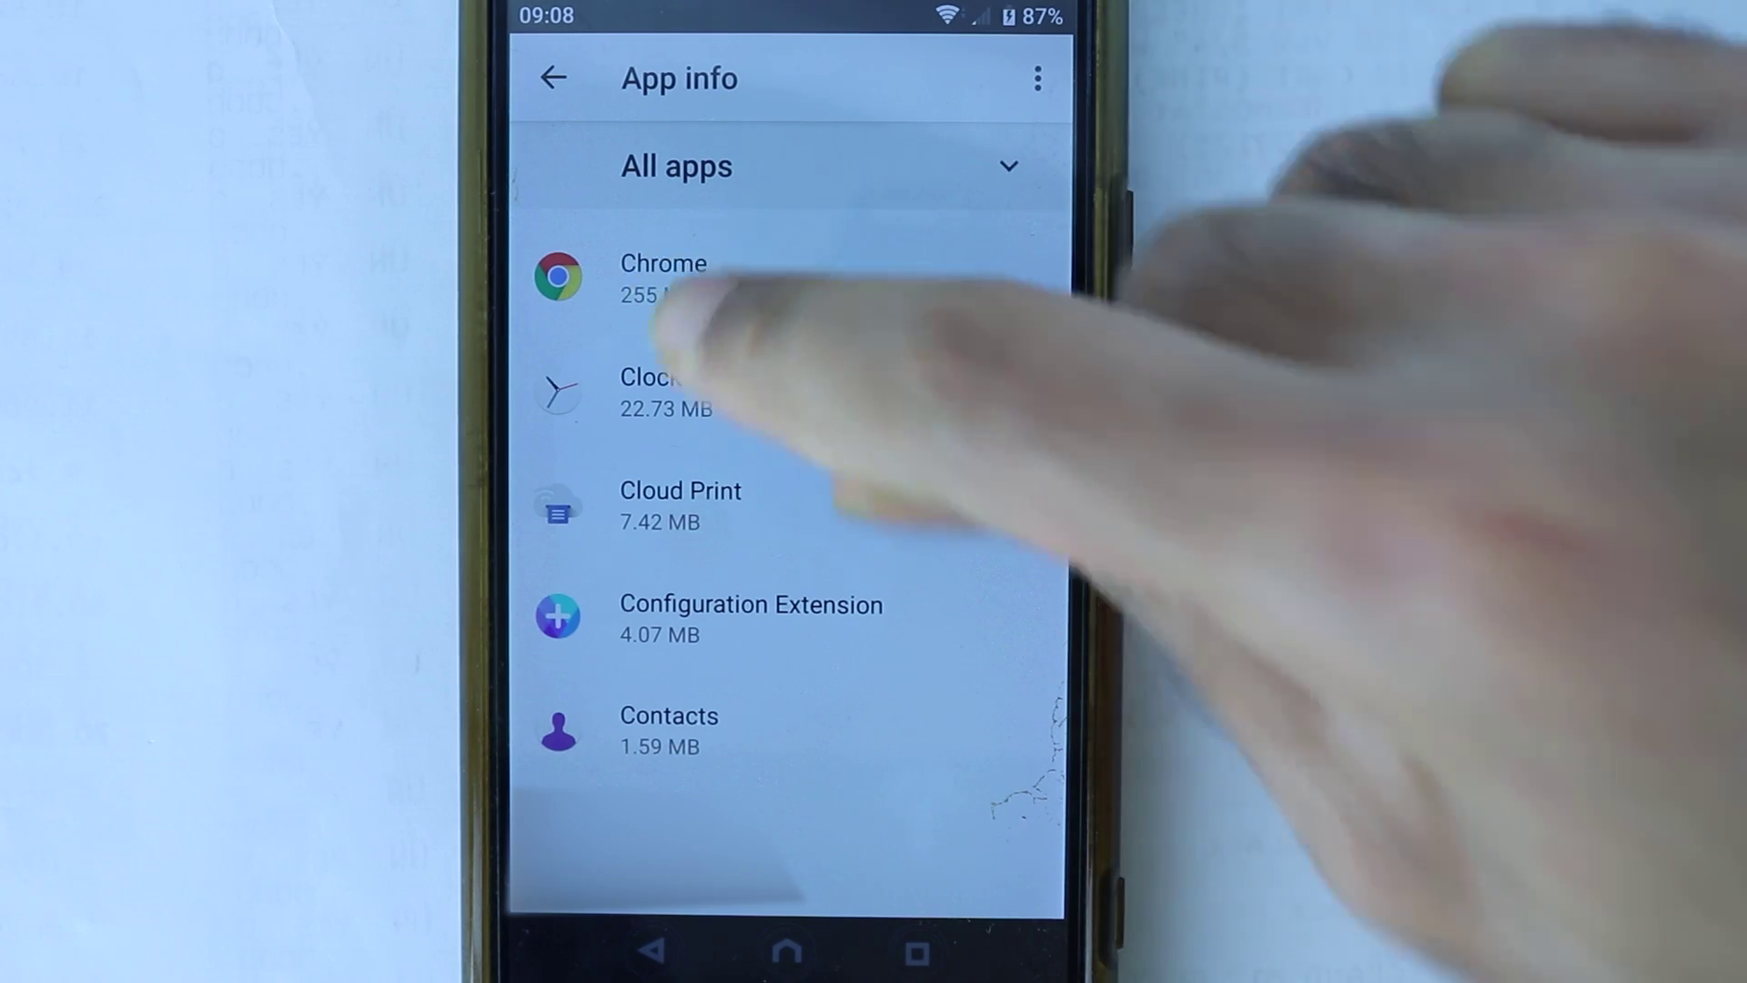
click(711, 273)
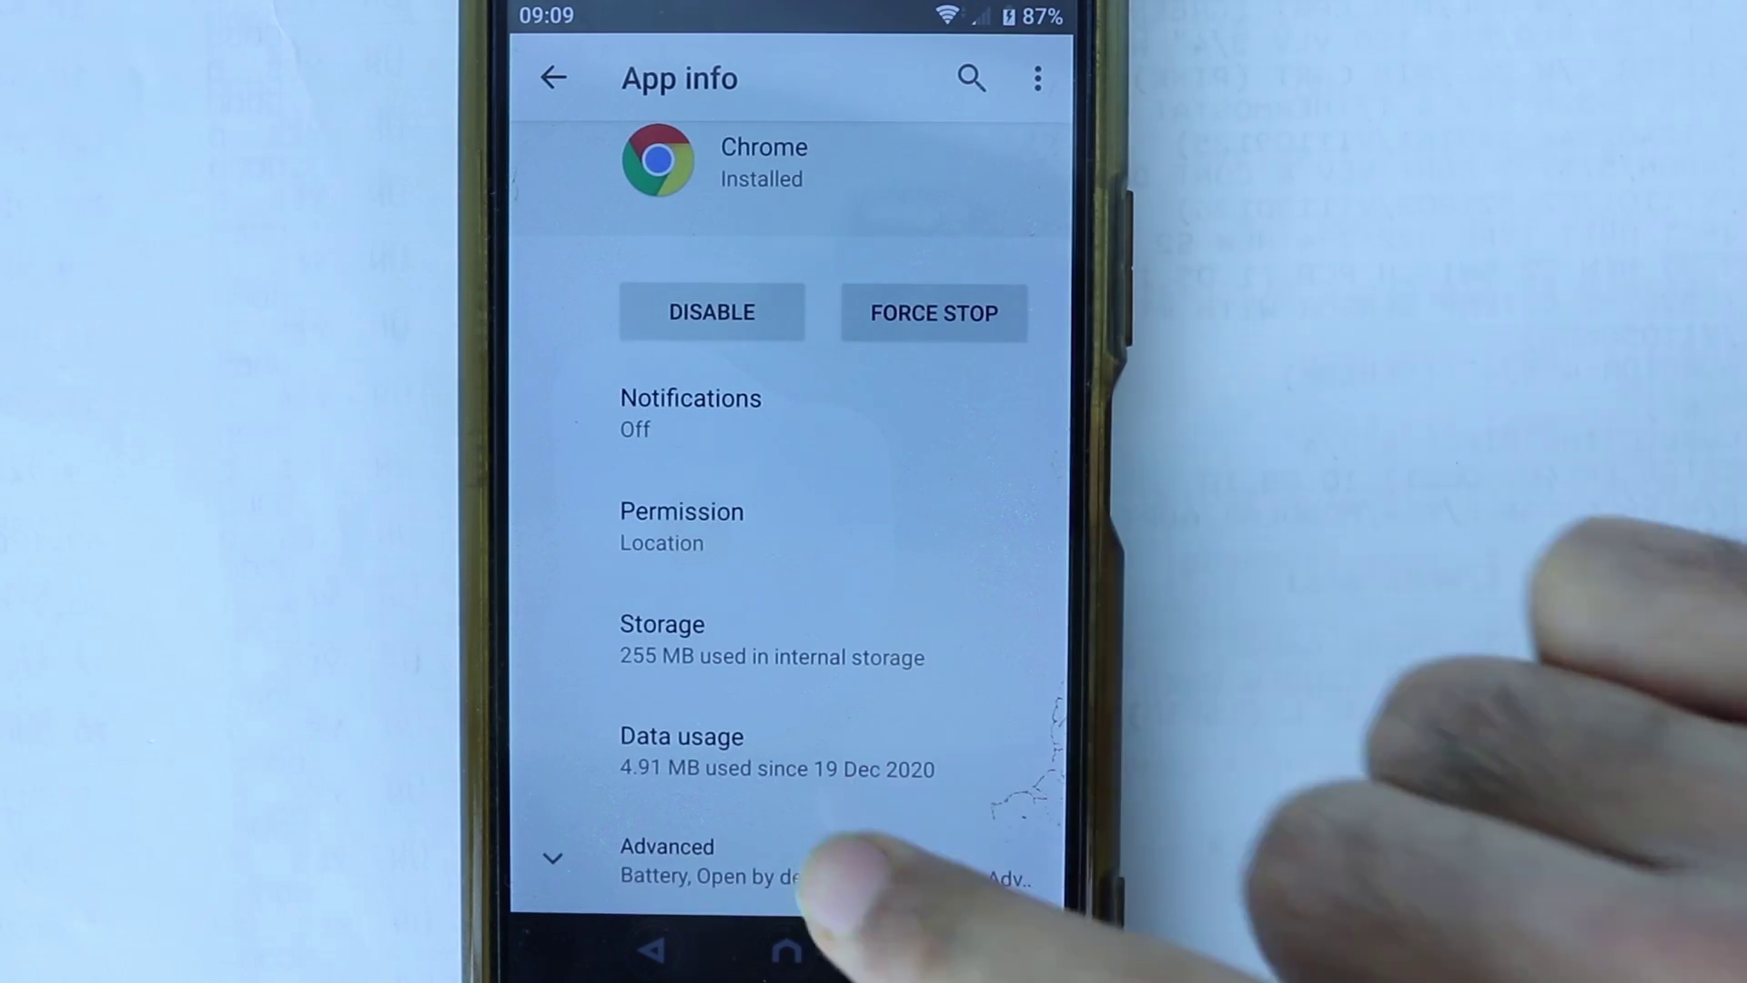
Expand Chrome's Advanced info and follow App details to its Google Play Store listing.
click(682, 890)
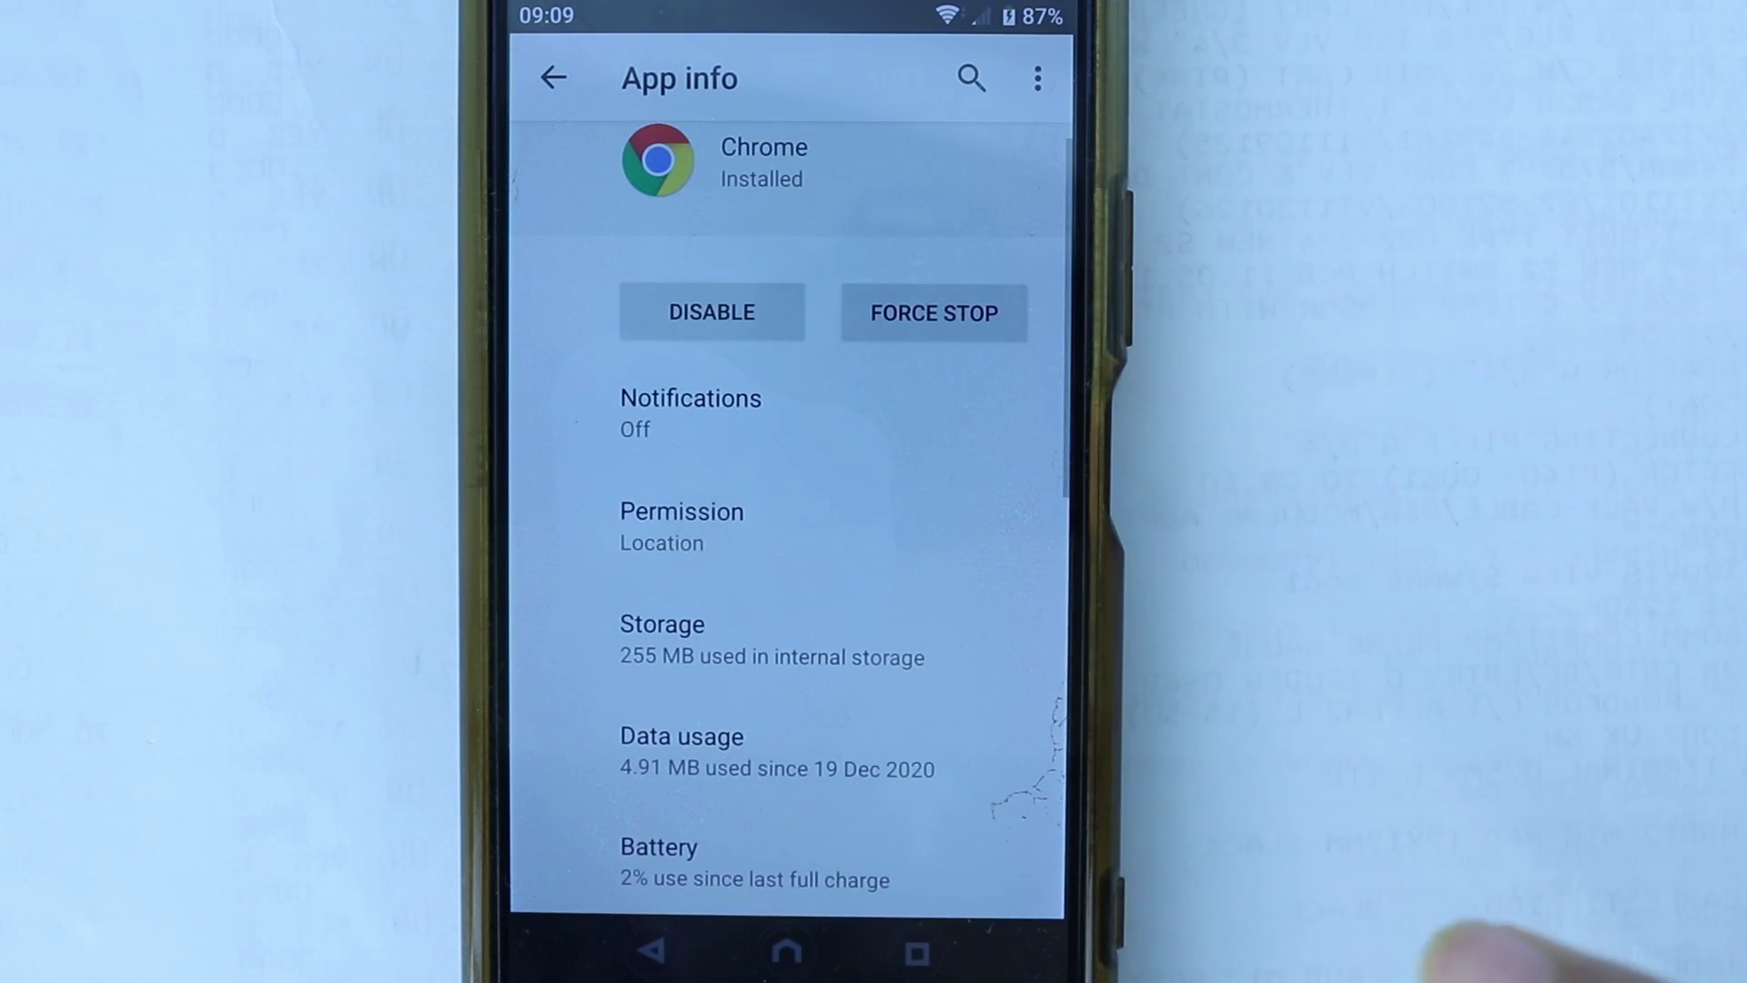
scroll(788, 518, down, 3)
scroll(787, 520, down, 2)
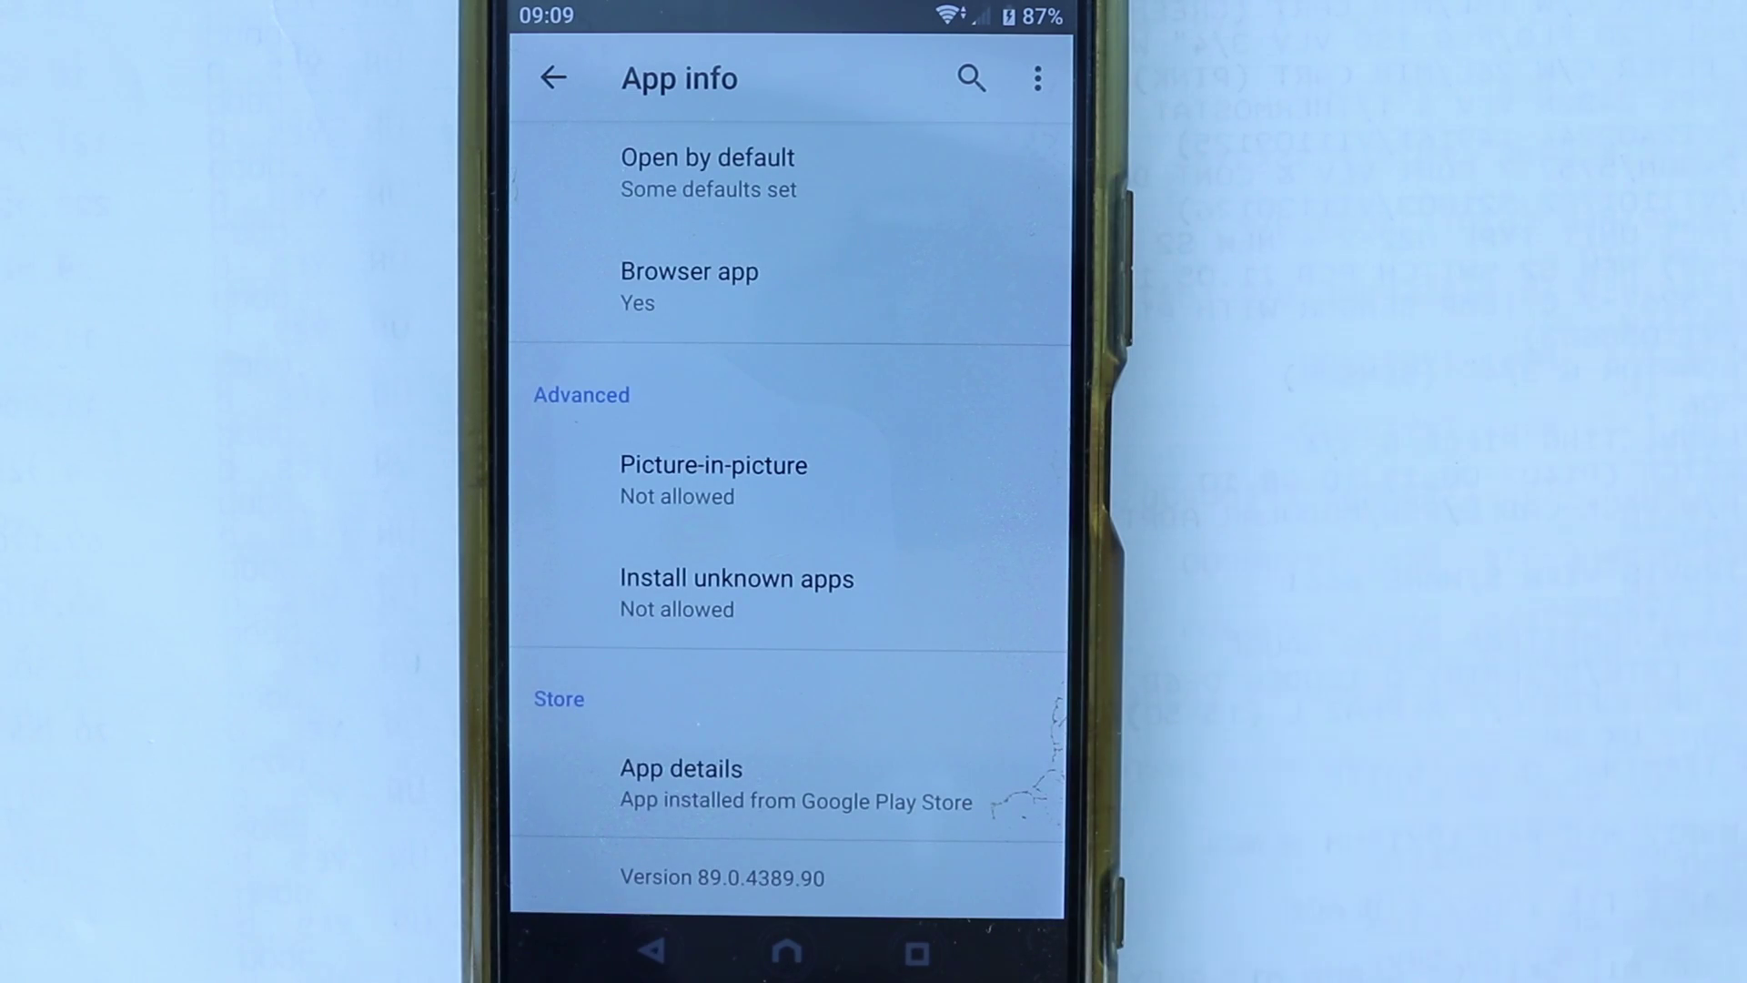
click(818, 781)
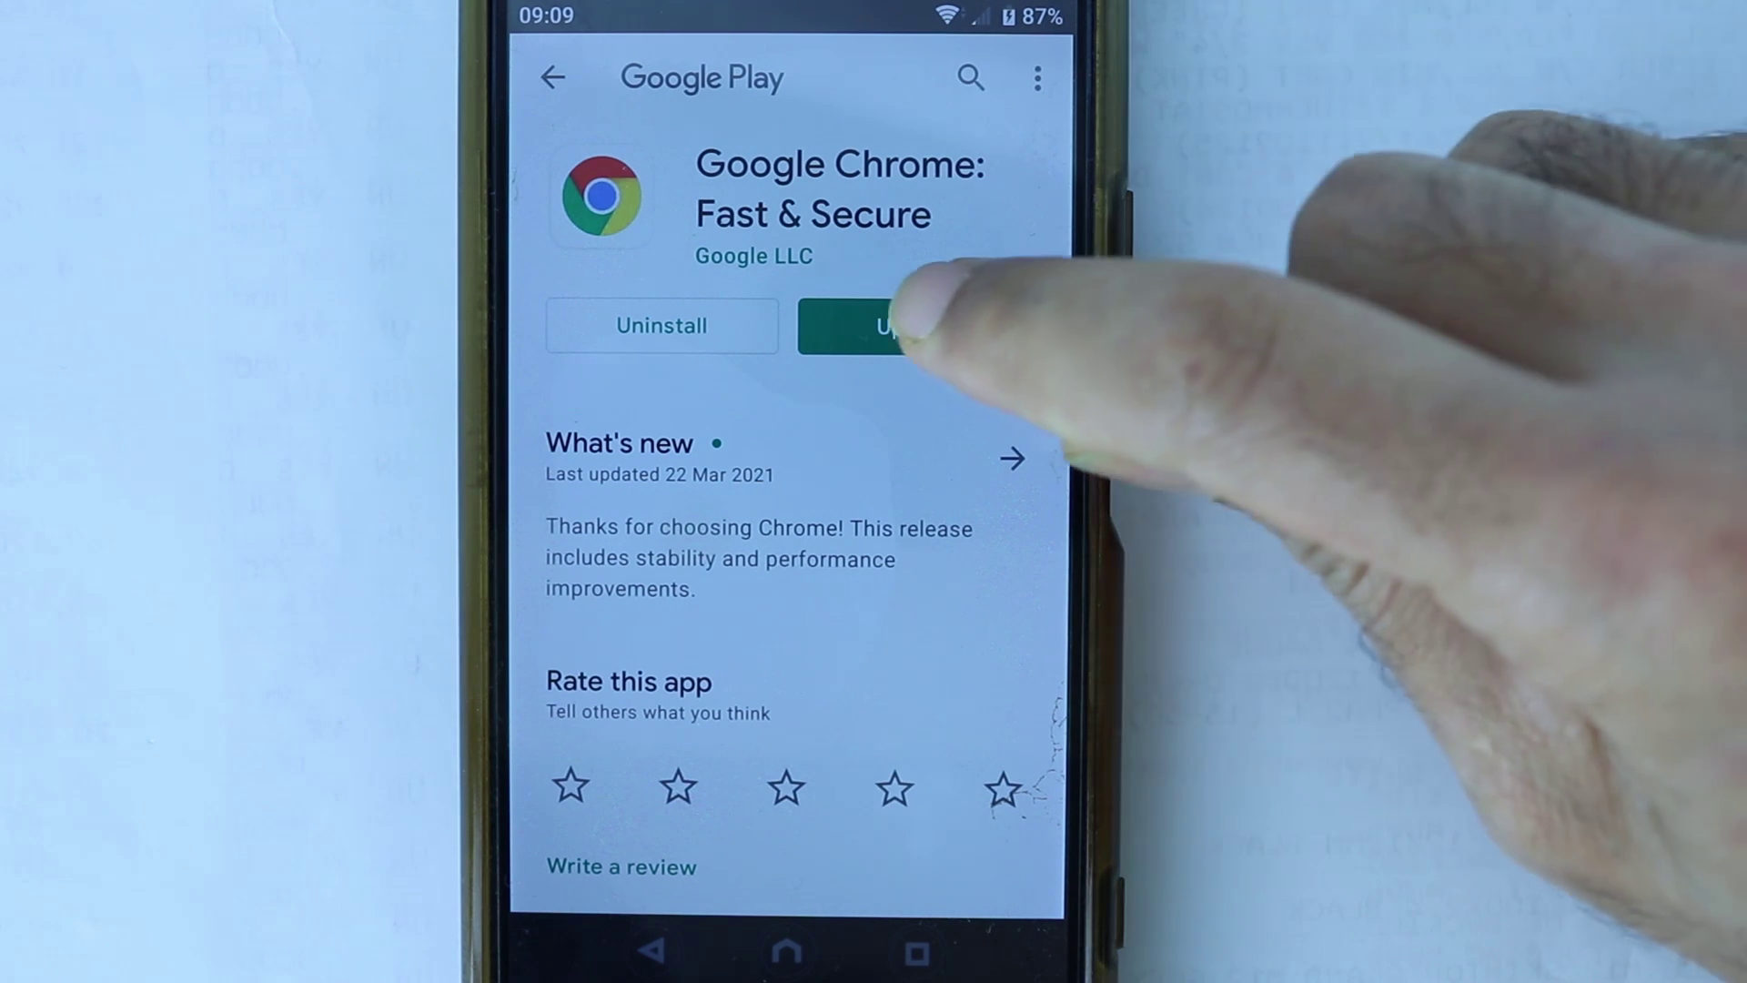
Update Chrome, then clear Play Store, Amazon Music and Settings from Recents and go home.
click(915, 327)
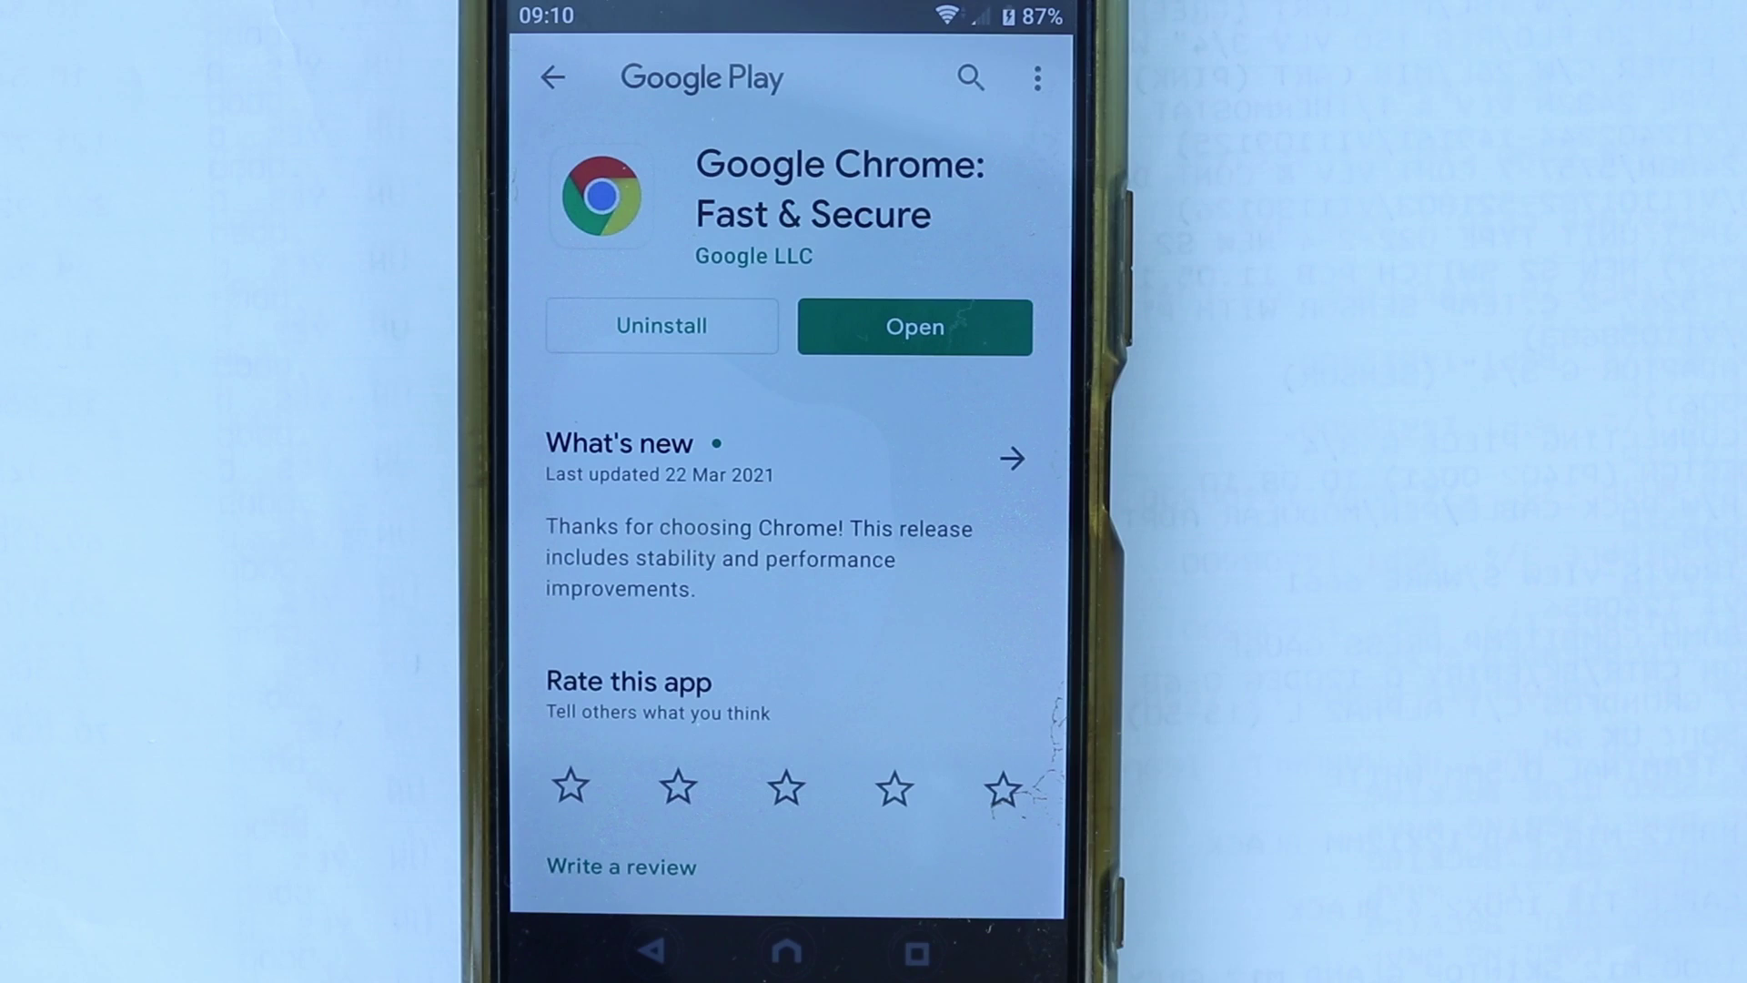
click(916, 951)
mouse_move(742, 915)
mouse_down()
mouse_move(642, 547)
mouse_move(1433, 963)
mouse_up()
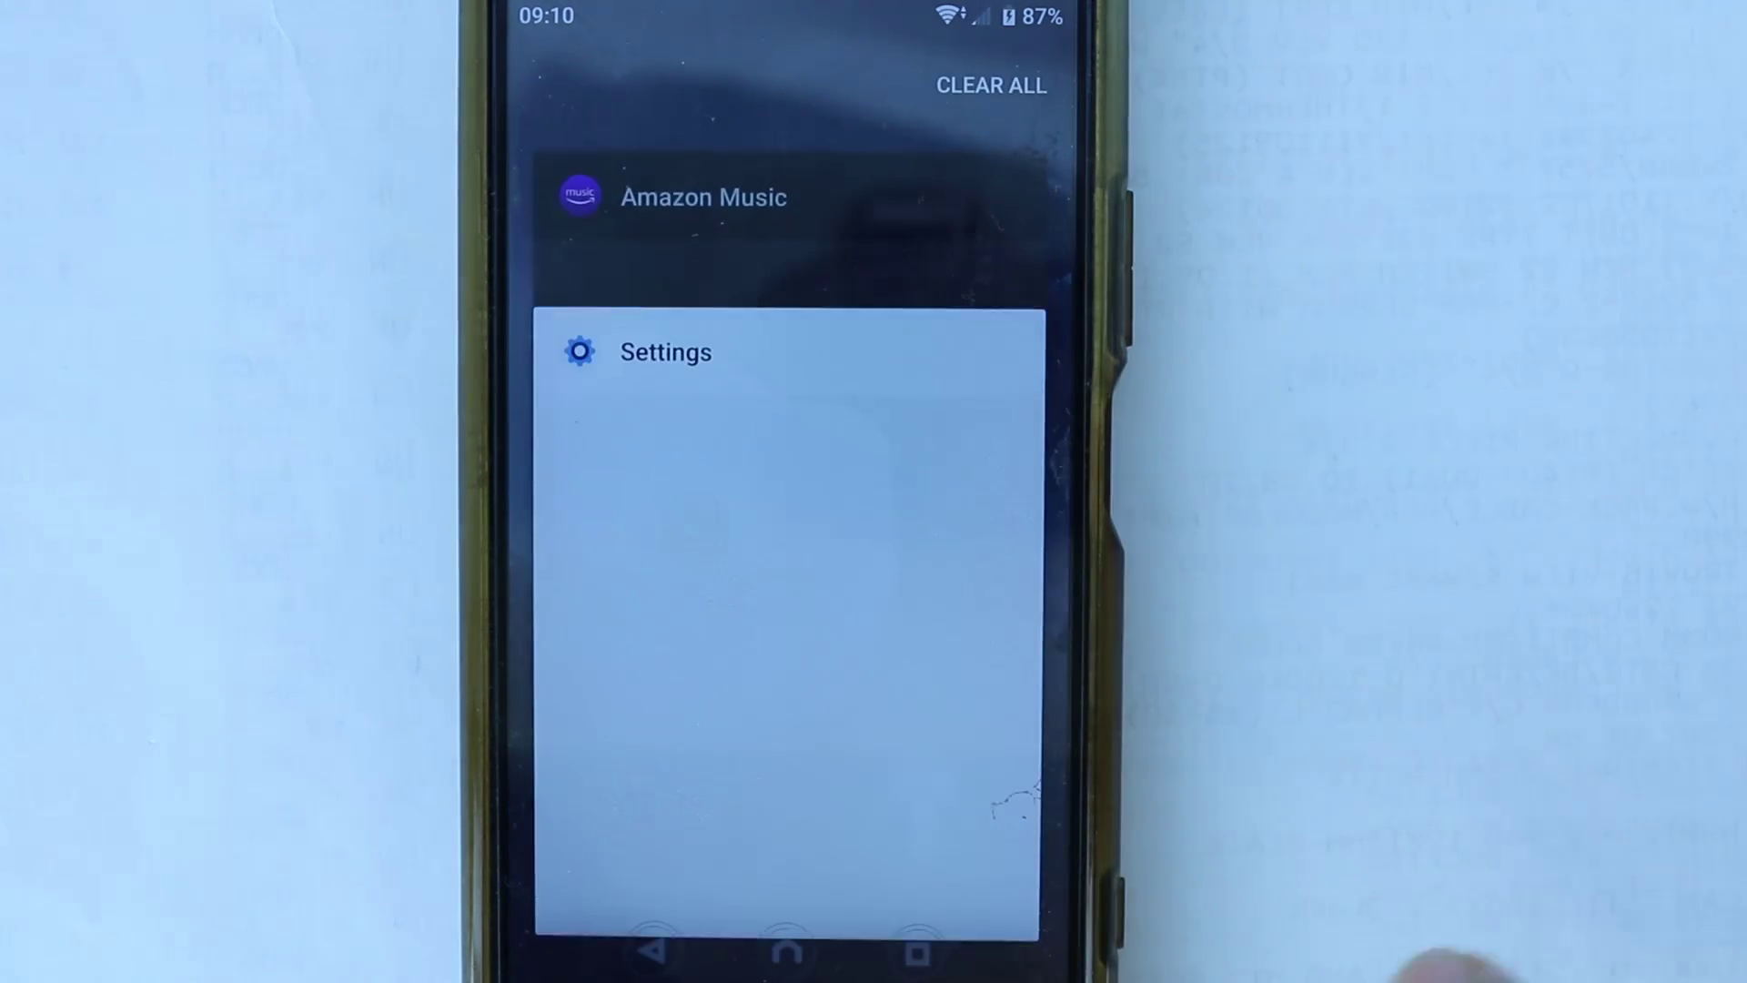
drag(764, 206, 1502, 206)
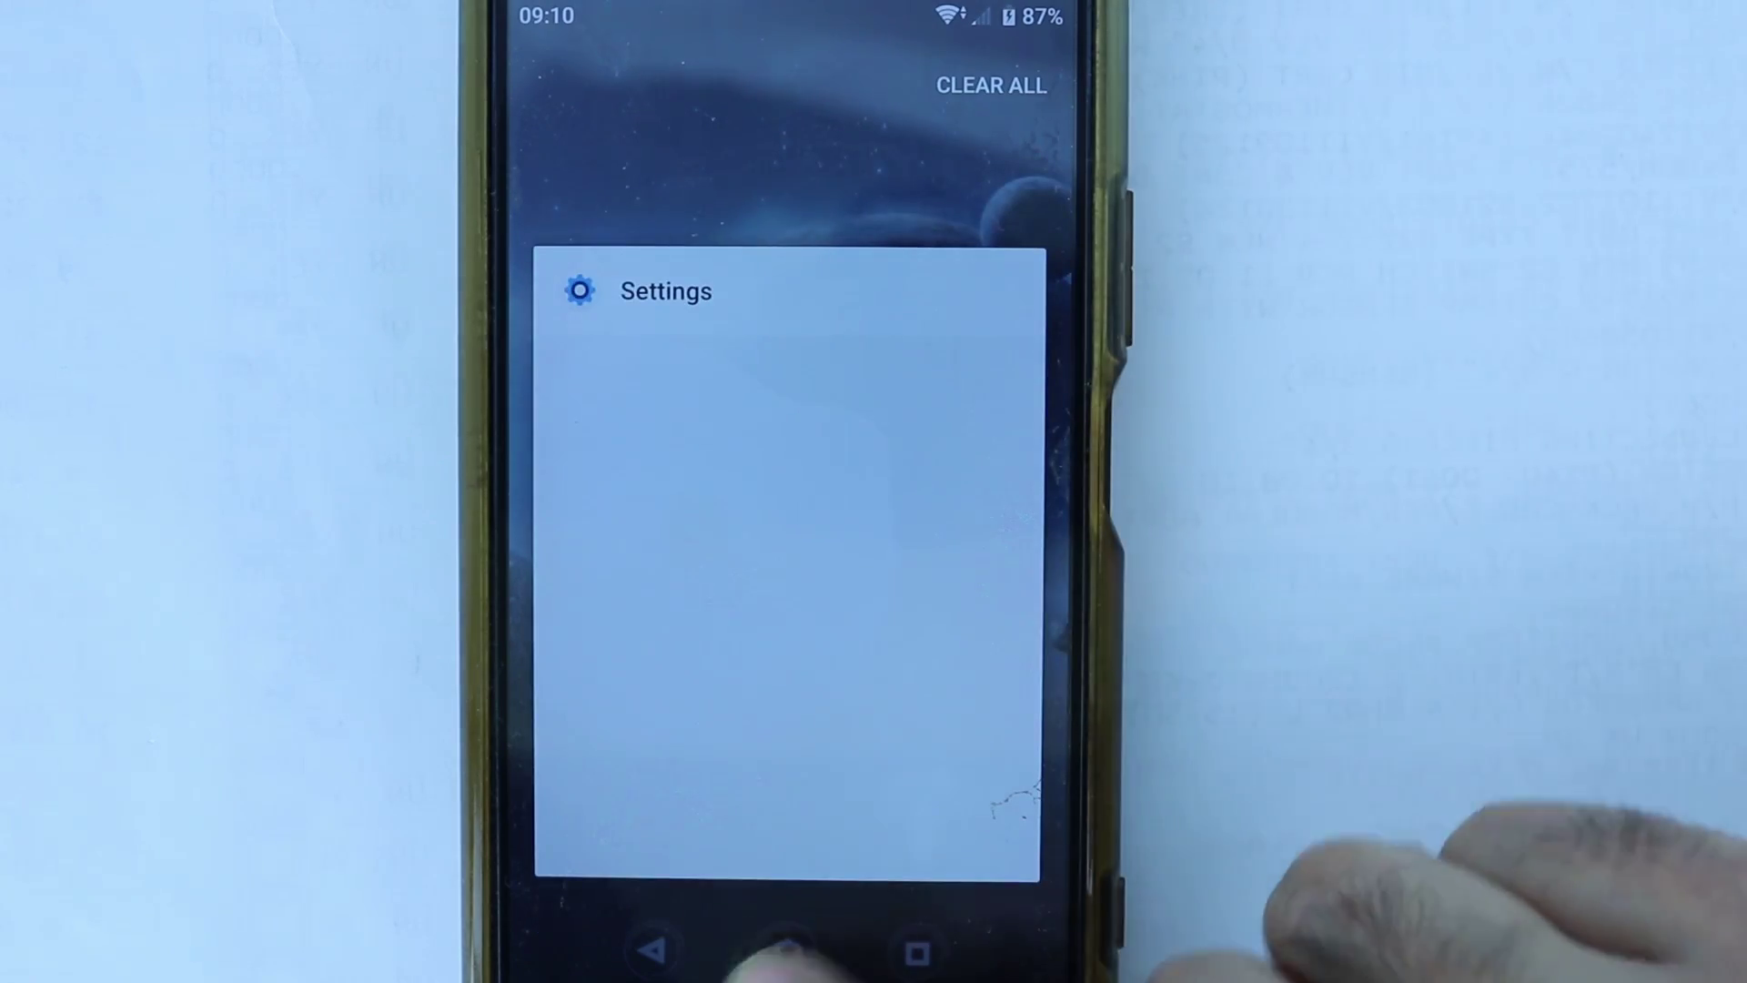
click(786, 952)
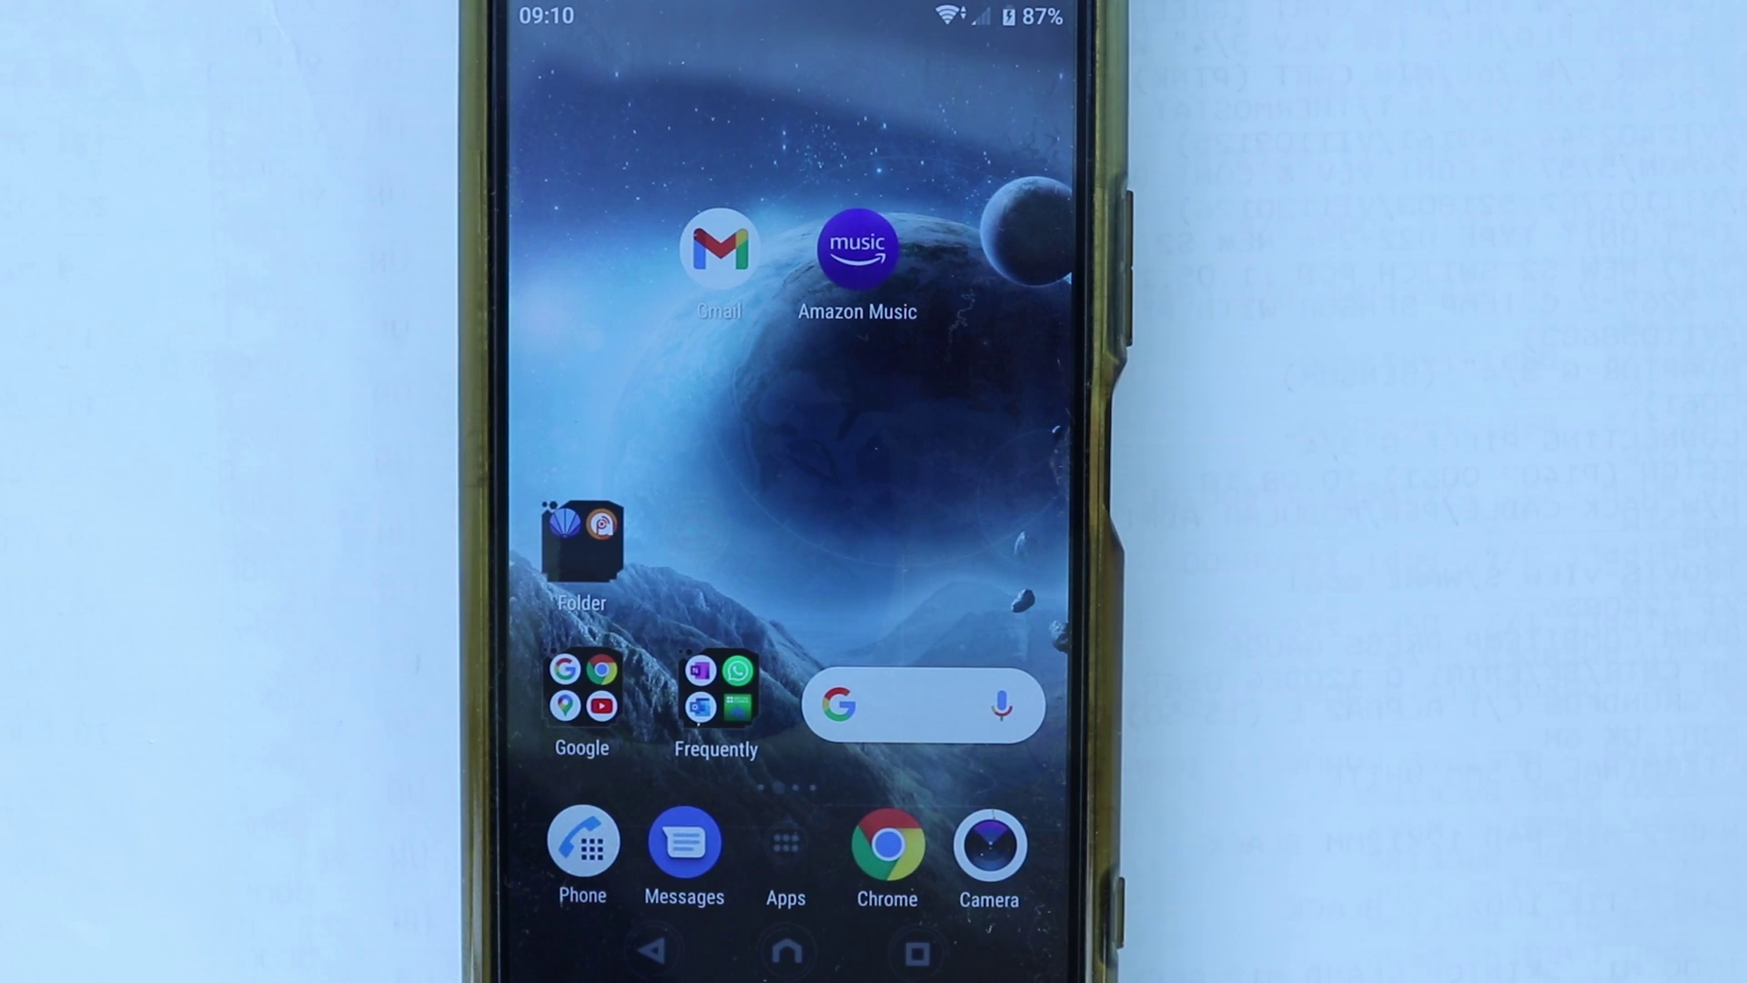